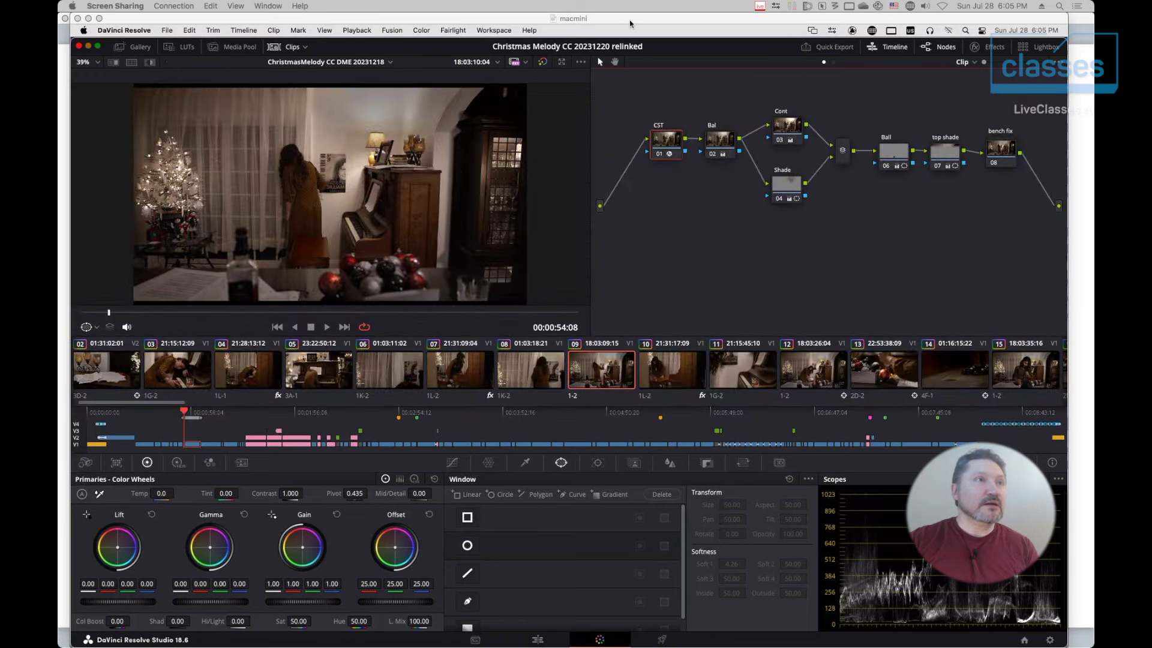
- Jump the playhead forward and zoom the timeline to reach 00:00:57, the woman by the window
{"action": "left_click", "coordinate": [628, 22]}
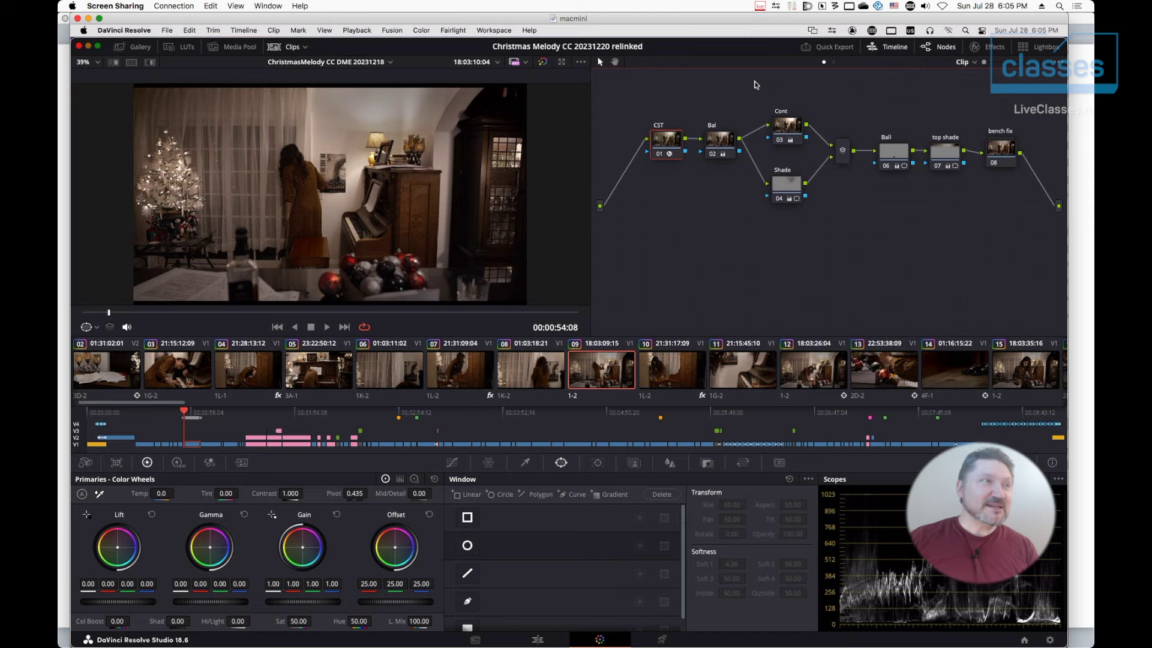
{"action": "left_click", "coordinate": [192, 414]}
{"action": "scroll", "coordinate": [190, 414], "scroll_direction": "up", "scroll_amount": 3}
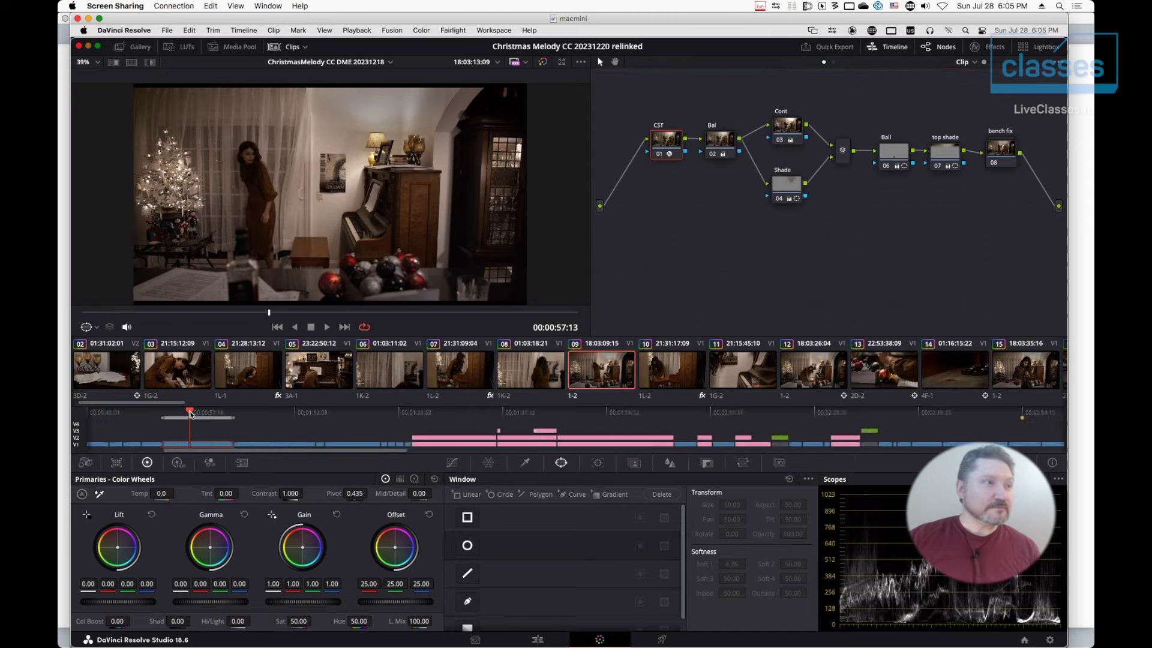
{"action": "key", "text": "shift+Left"}
{"action": "key", "text": "shift+Left"}
{"action": "key", "text": "shift+Left"}
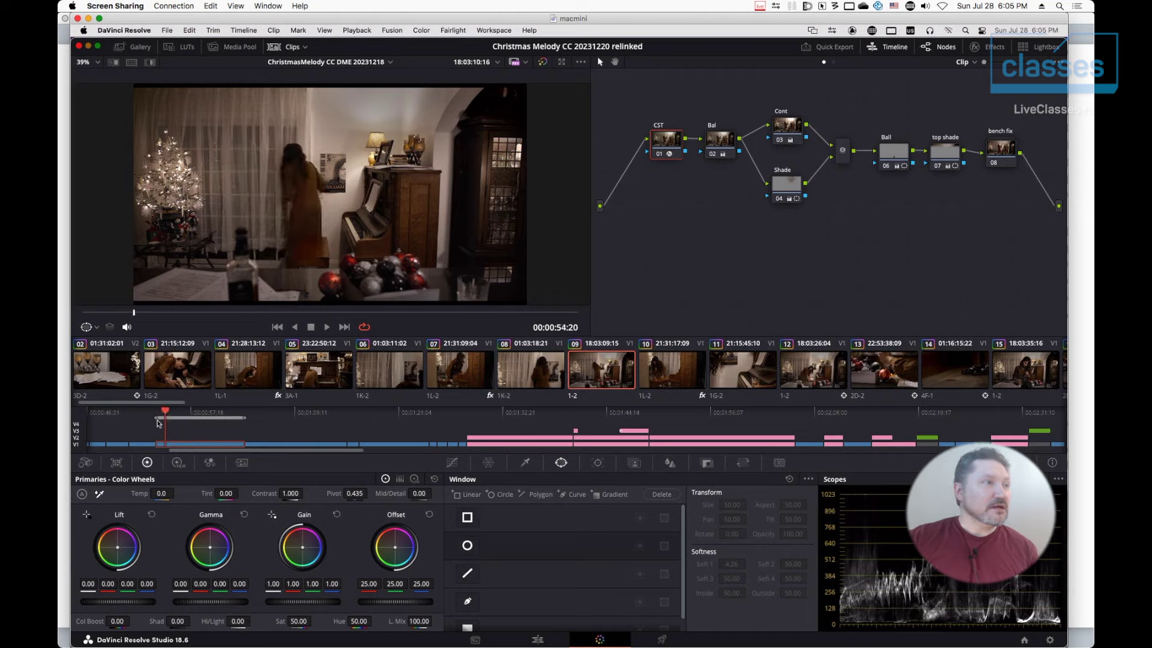
{"action": "left_click_drag", "start_coordinate": [161, 412], "coordinate": [186, 414]}
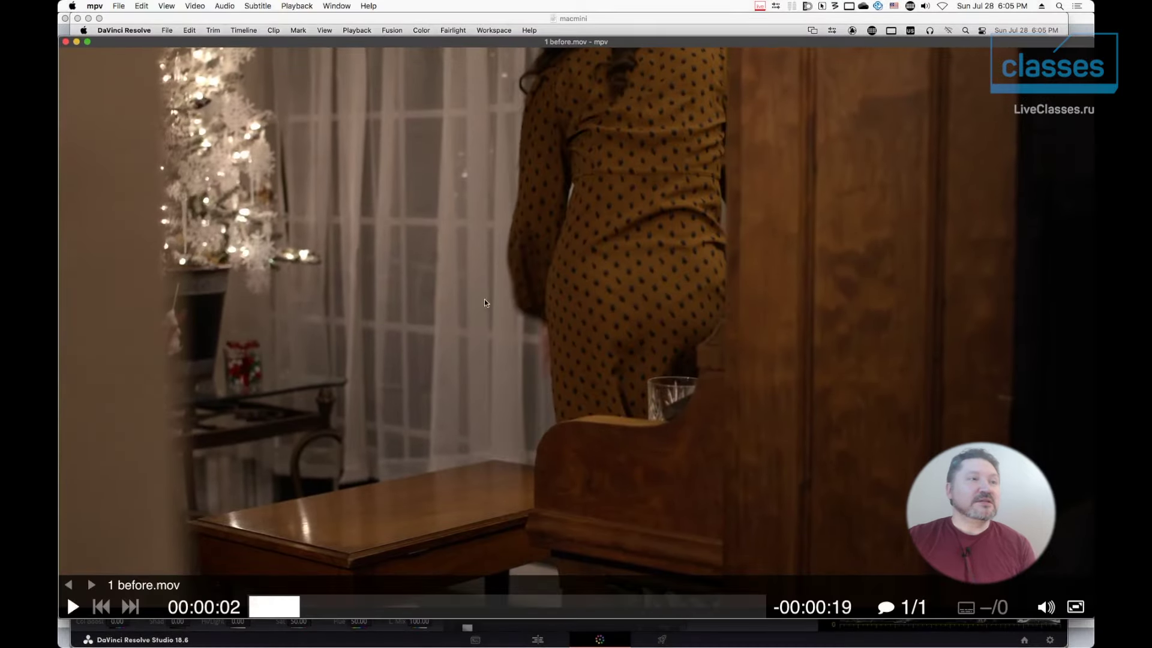
- Play 1 before.mov from the start, pausing on the wide room shot
{"action": "left_click", "coordinate": [276, 606]}
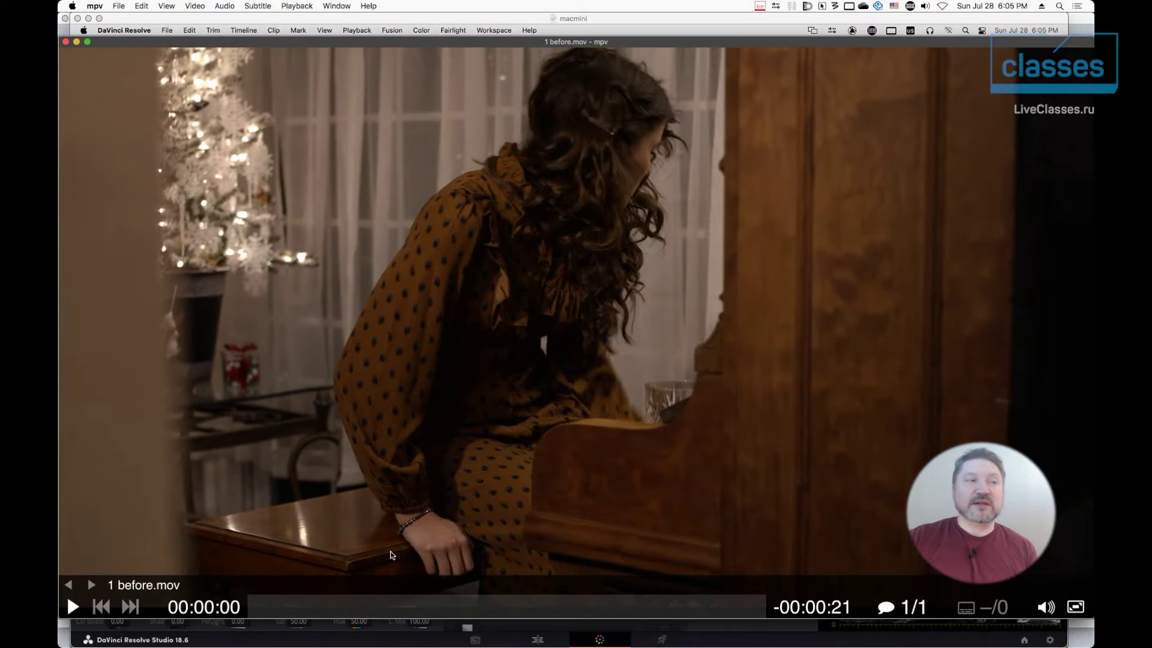
{"action": "key", "text": "space"}
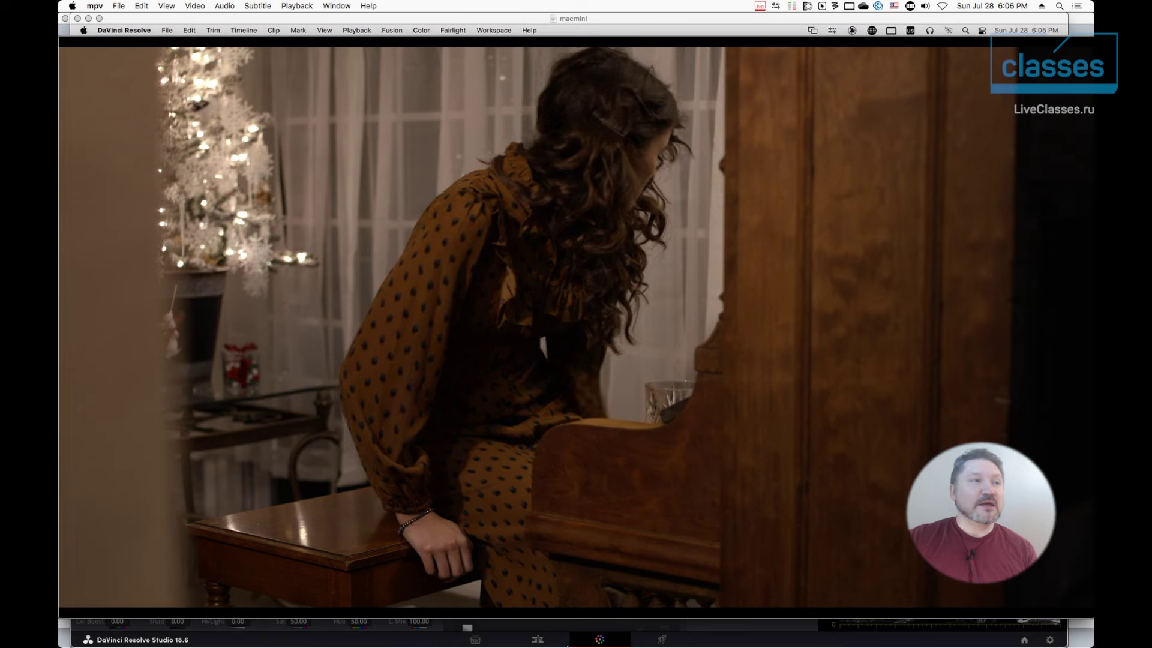
{"action": "key", "text": "space"}
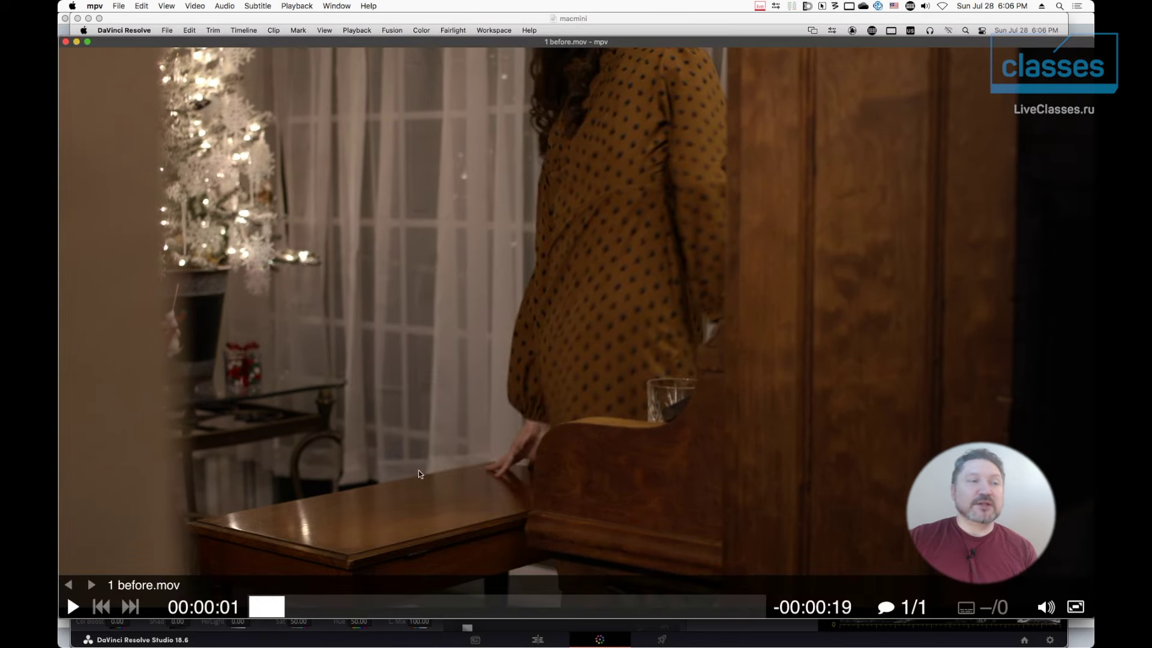
{"action": "key", "text": "space"}
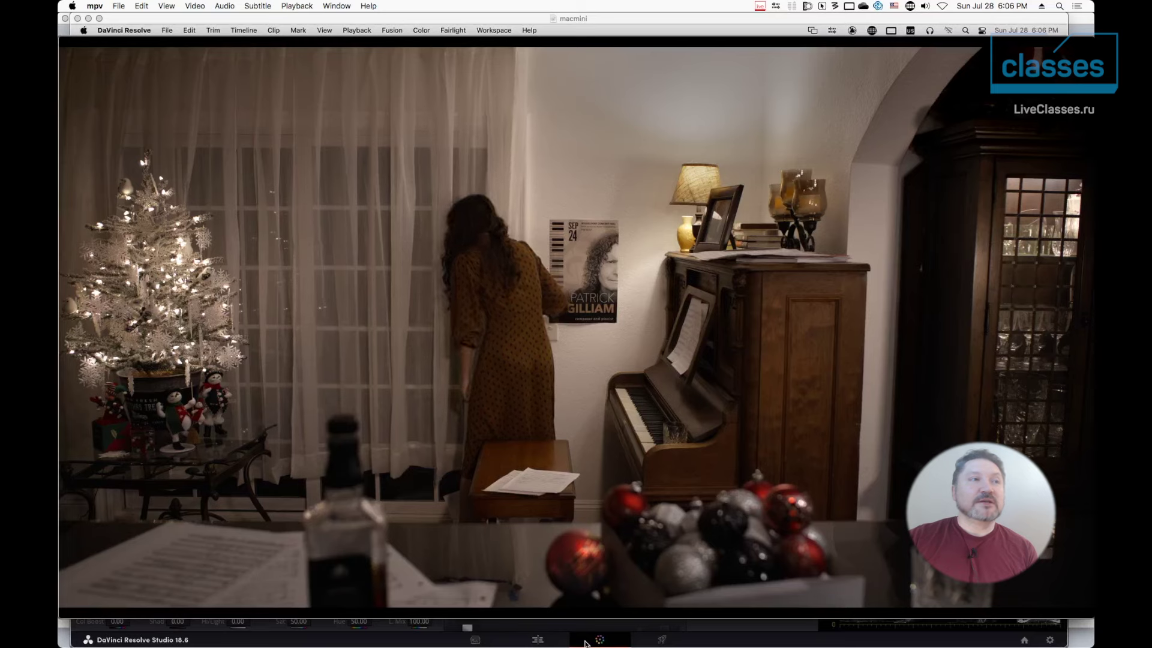
{"action": "key", "text": "space"}
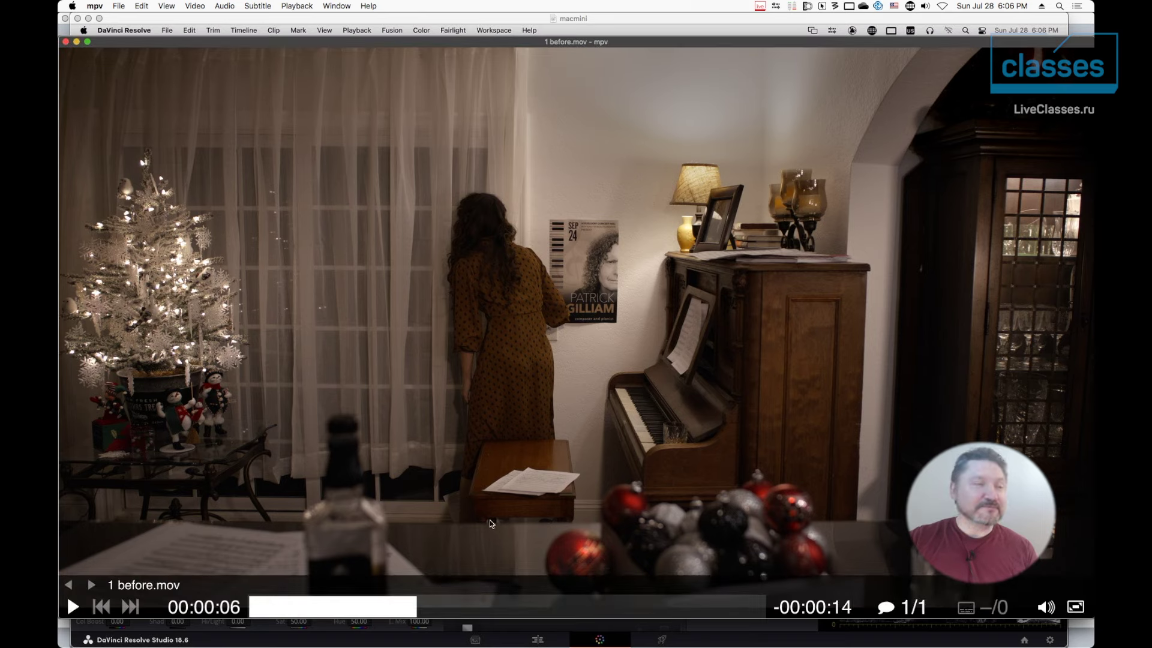
{"action": "key", "text": "space"}
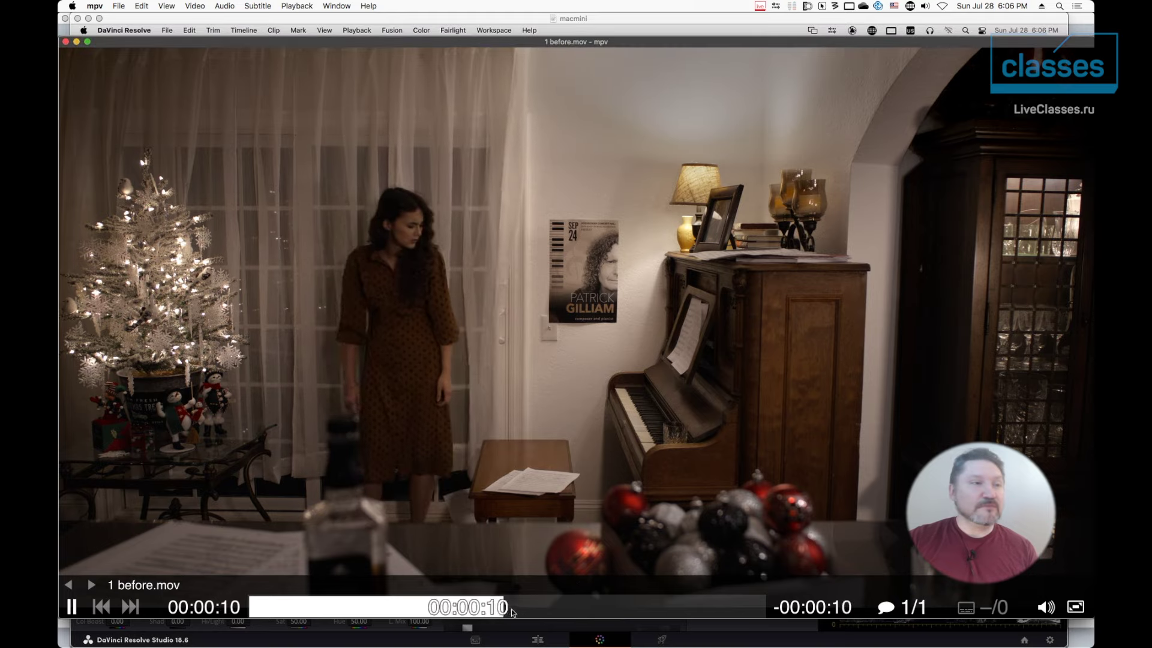
- Scrub the before render to 00:00:16–17, replay from the 00:00:13 wide shot, then load 2 after.mov
{"action": "left_click_drag", "start_coordinate": [547, 610], "coordinate": [650, 606]}
{"action": "key", "text": "space"}
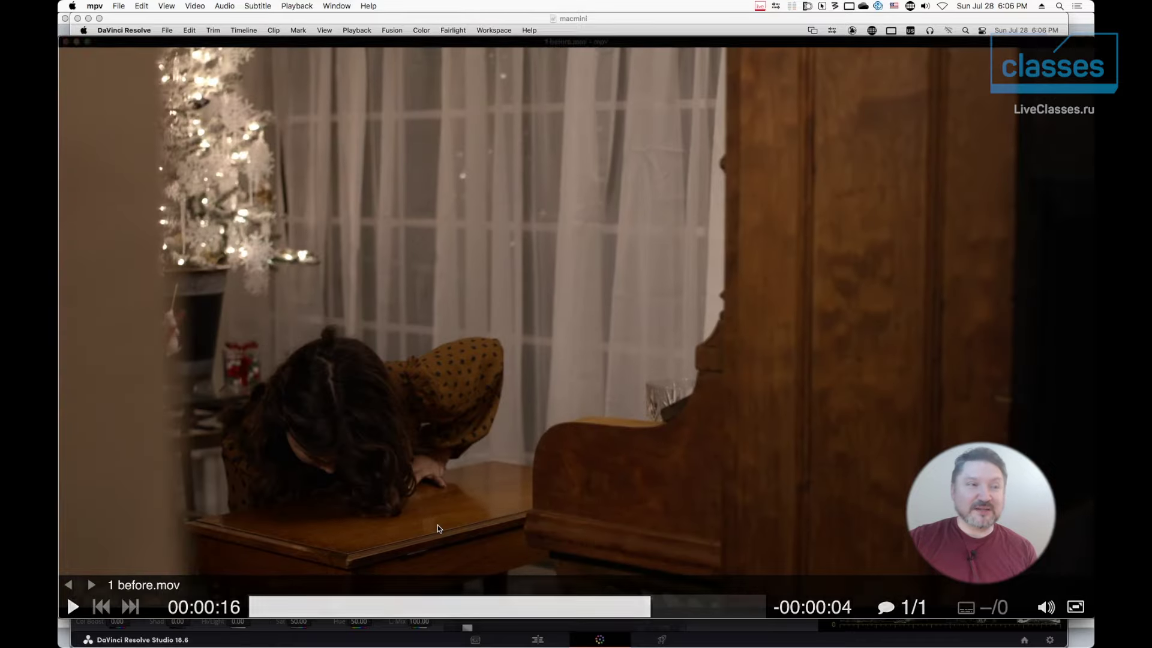
{"action": "left_click_drag", "start_coordinate": [657, 607], "coordinate": [763, 607]}
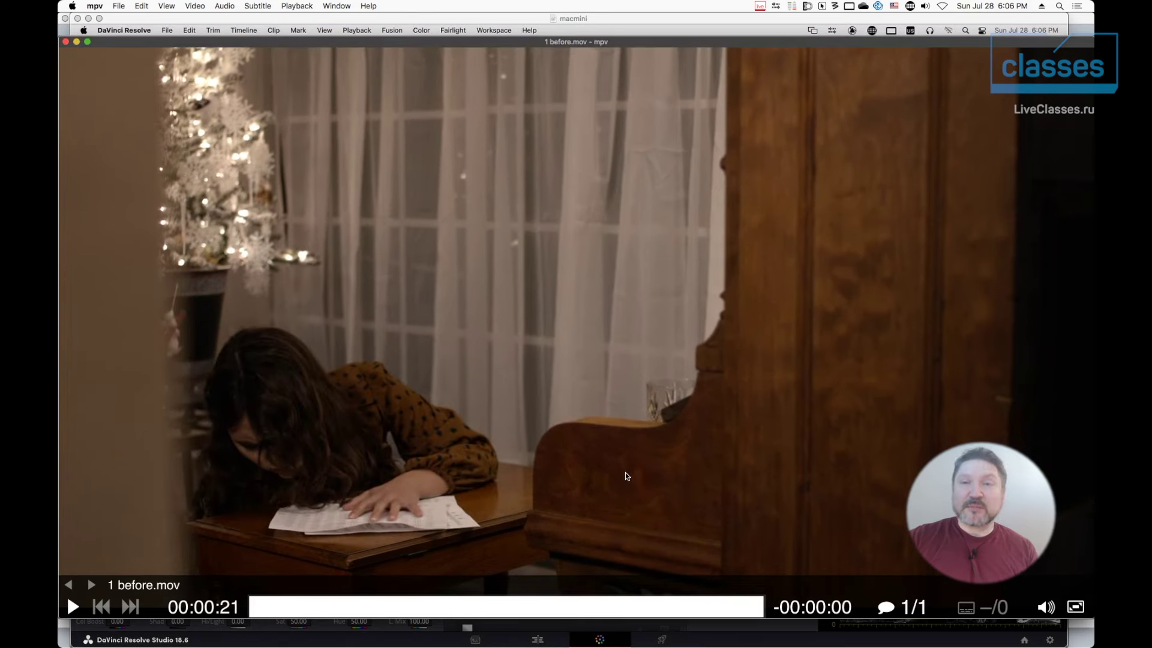
{"action": "left_click", "coordinate": [566, 607]}
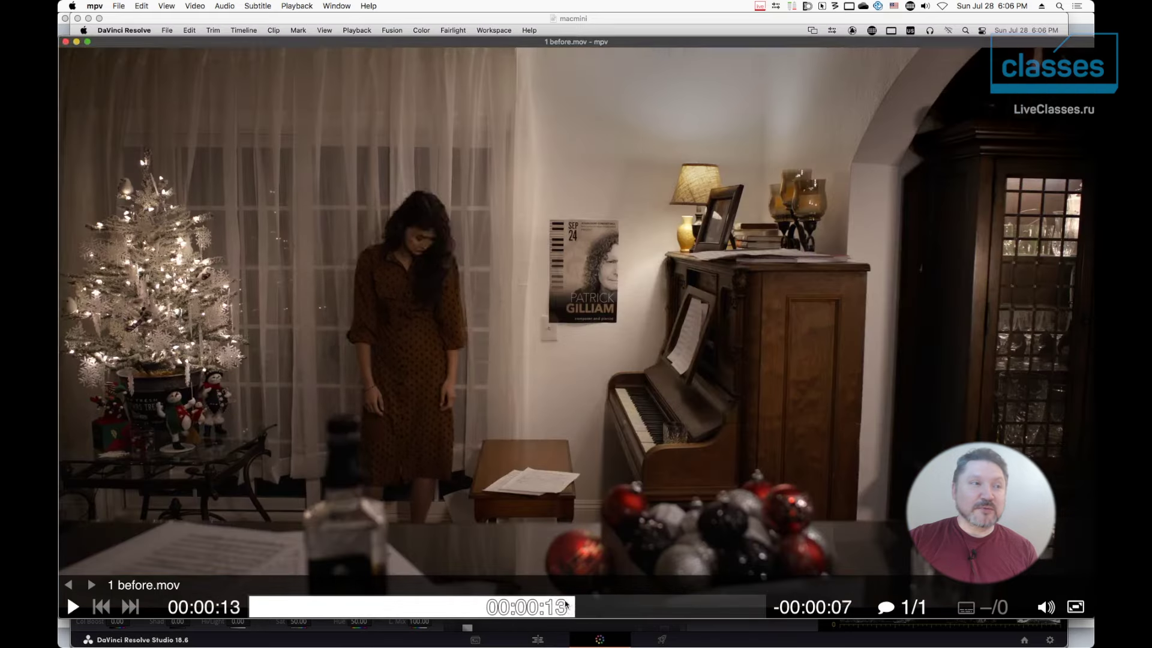
{"action": "key", "text": "space"}
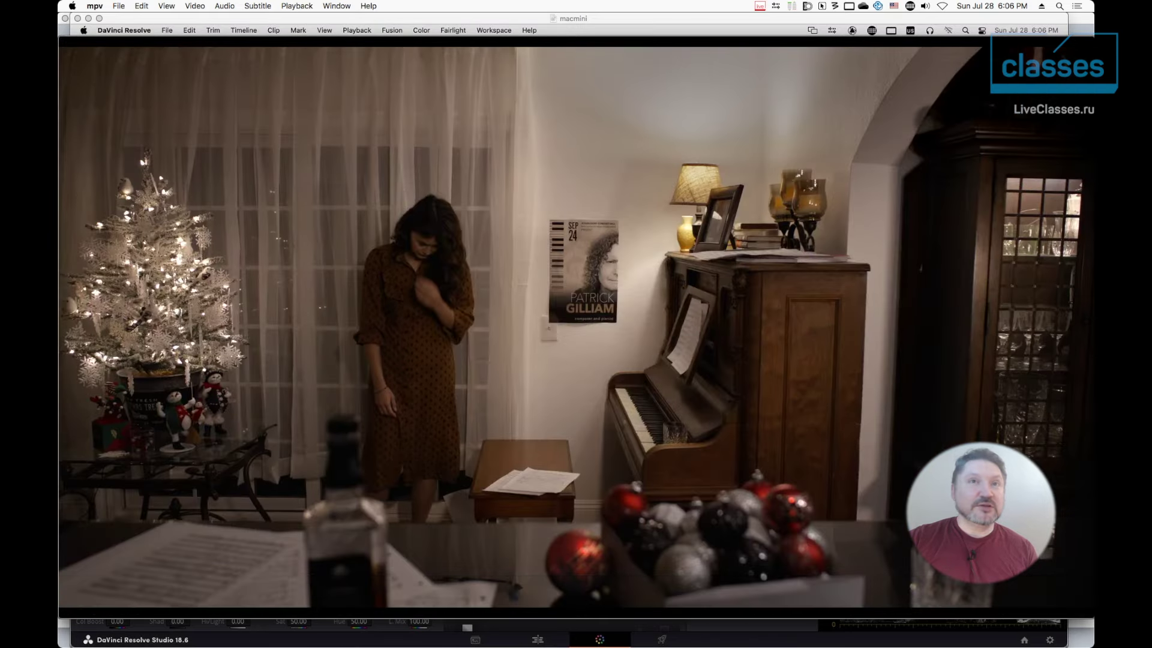
{"action": "key", "text": "greater"}
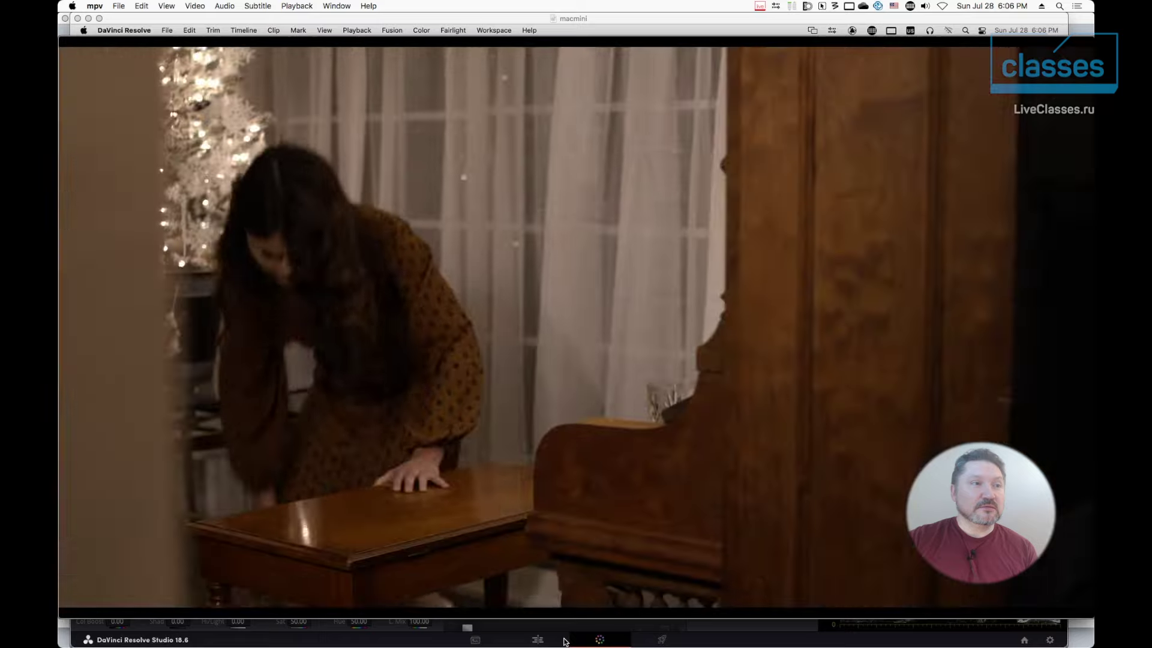
{"action": "mouse_move", "coordinate": [501, 580]}
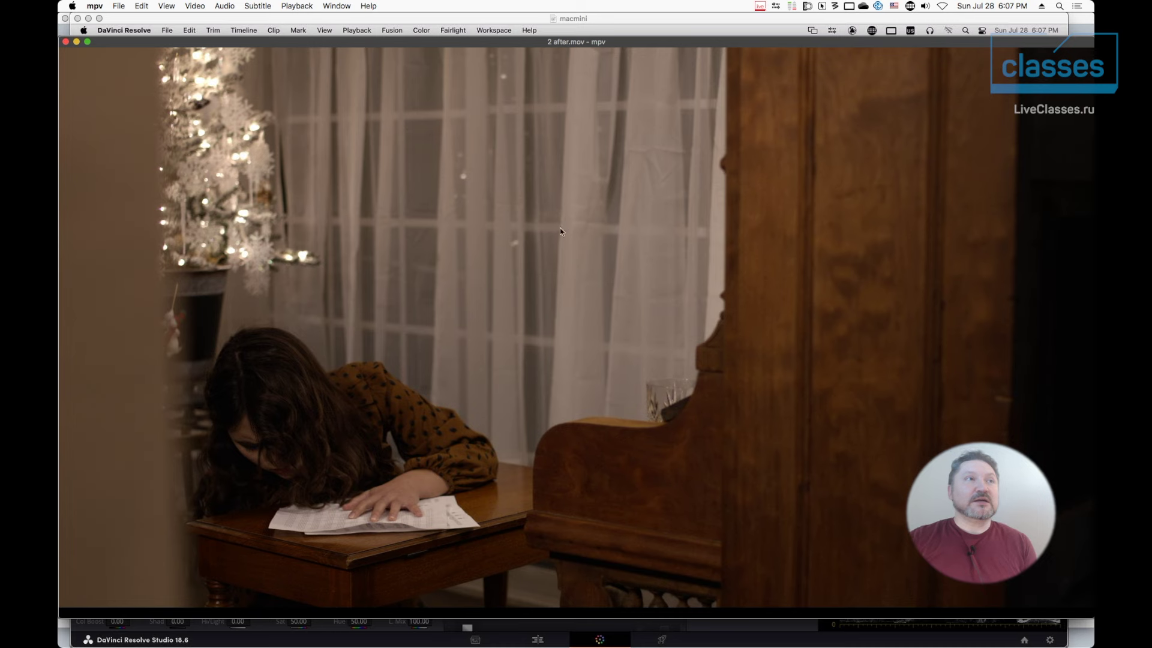
- Scrub 2 after.mov back to about 00:00:10 to compare it with the before render's wide shot
{"action": "left_click_drag", "start_coordinate": [506, 40], "coordinate": [509, 40]}
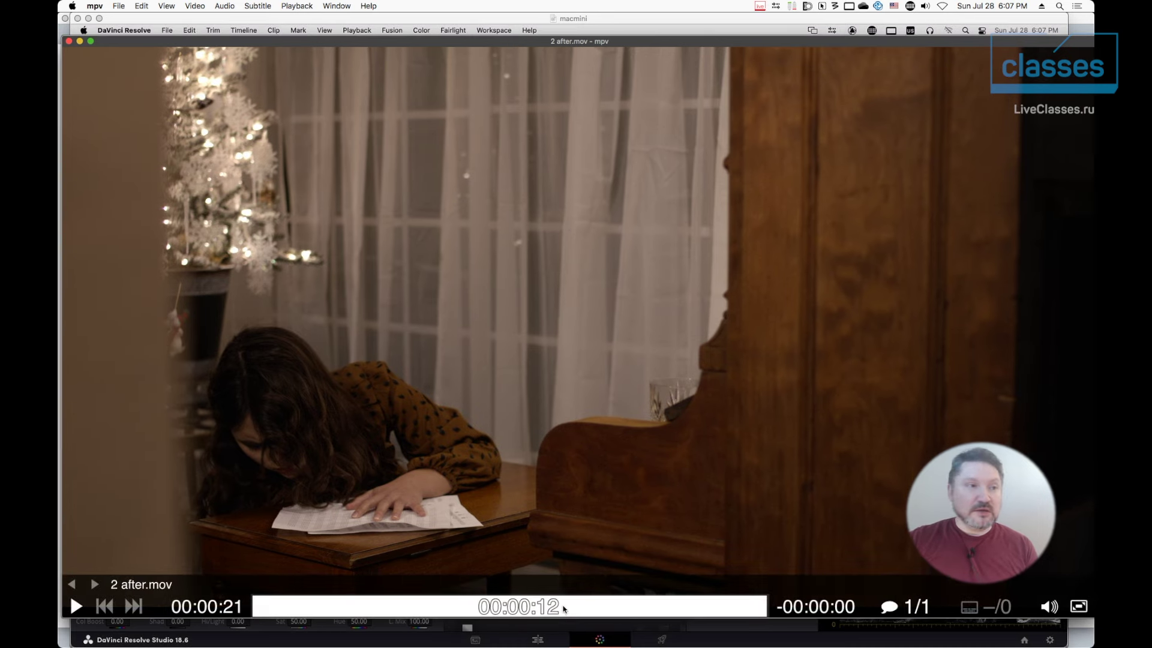
{"action": "left_click_drag", "start_coordinate": [514, 607], "coordinate": [517, 612]}
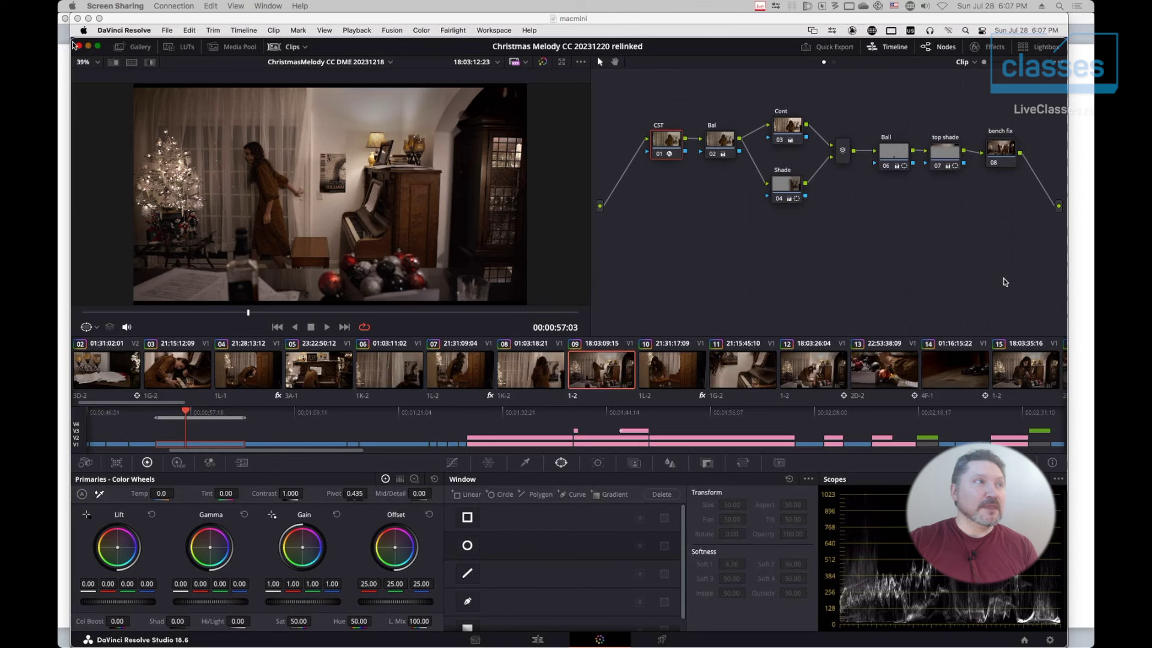
- Close mpv and switch from Resolve to the Keynote slide and the Finder src folder
{"action": "left_click", "coordinate": [69, 40]}
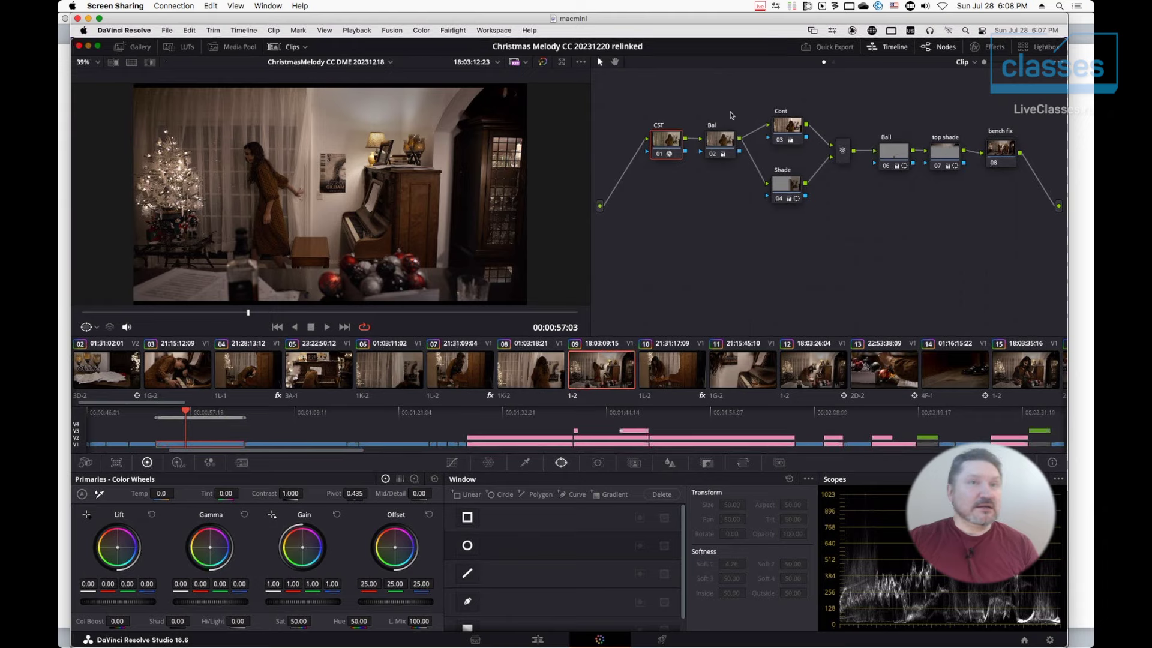
{"action": "key", "text": "super+Tab"}
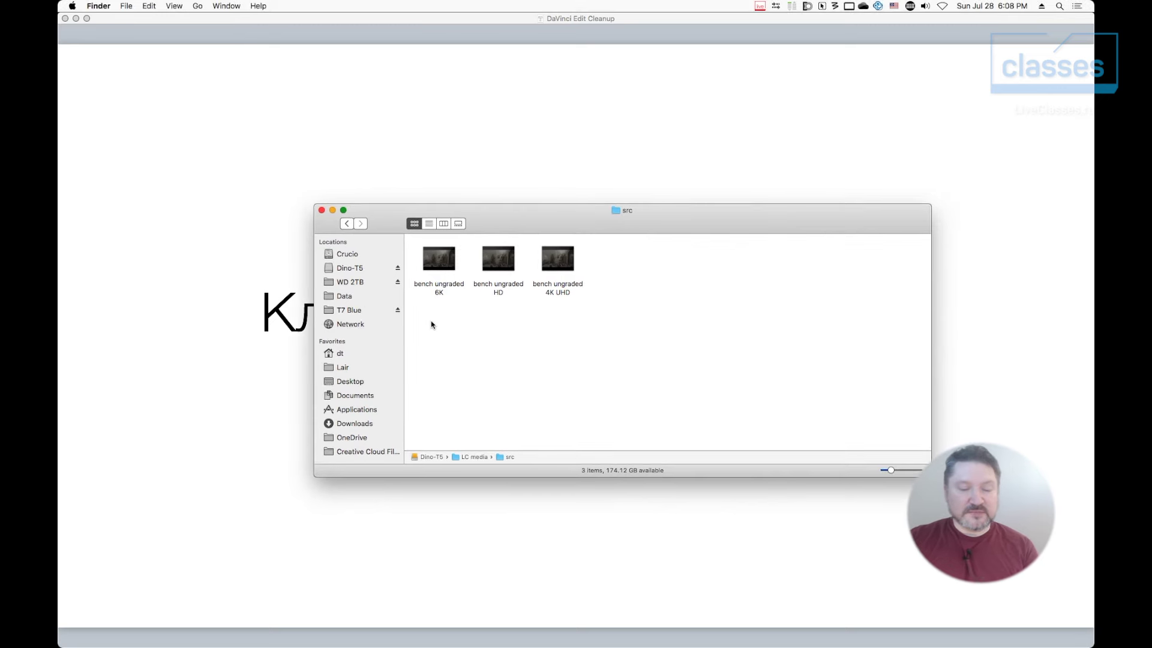
- Hide the Finder sidebar, make the src window narrower and taller, and move it right
{"action": "key", "text": "super+alt+s"}
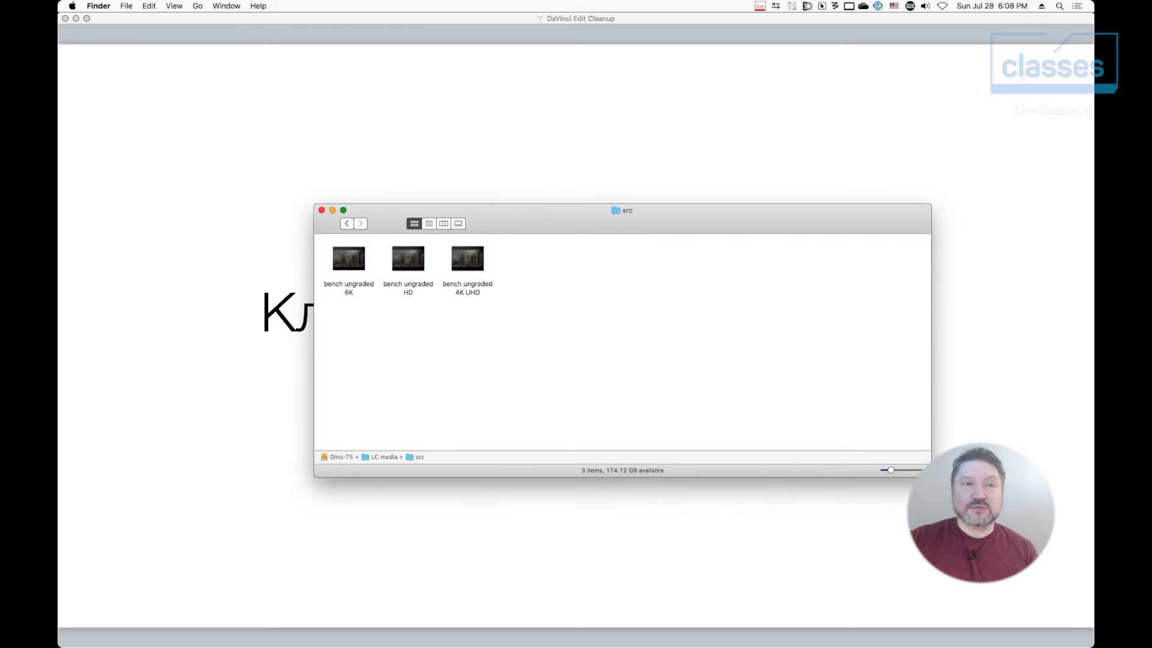
{"action": "left_click_drag", "start_coordinate": [930, 475], "coordinate": [807, 488]}
{"action": "left_click_drag", "start_coordinate": [501, 215], "coordinate": [604, 210]}
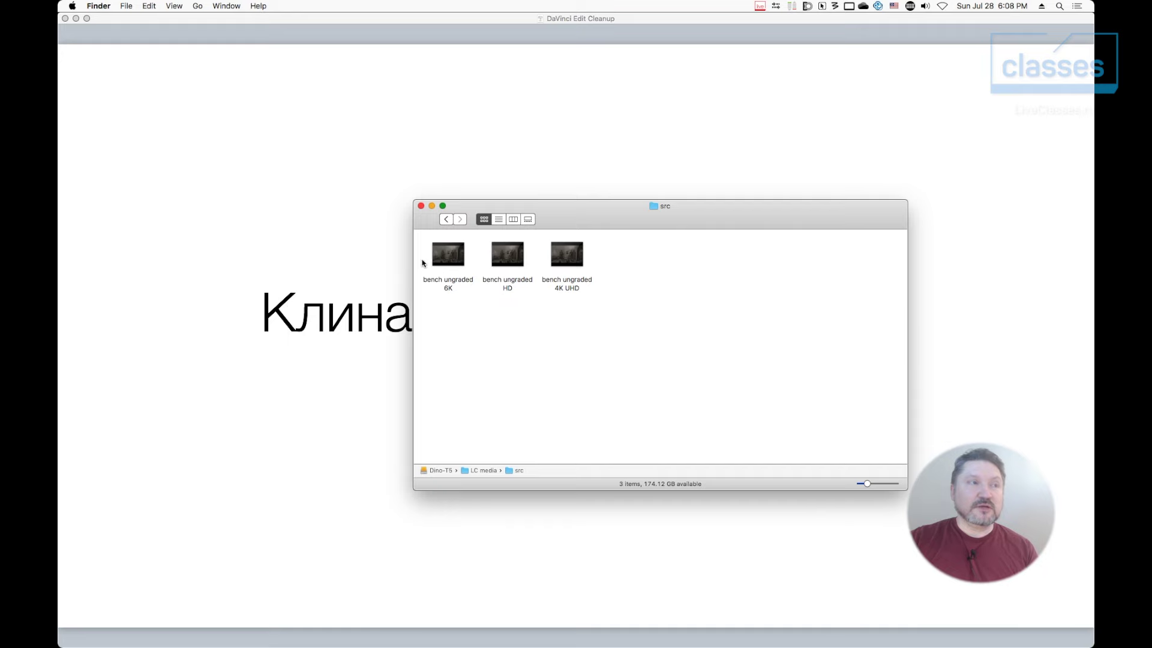
- Quick Look the bench ungraded 6K clip's size and duration, then play it in mpv
{"action": "left_click", "coordinate": [451, 258]}
{"action": "key", "text": "space"}
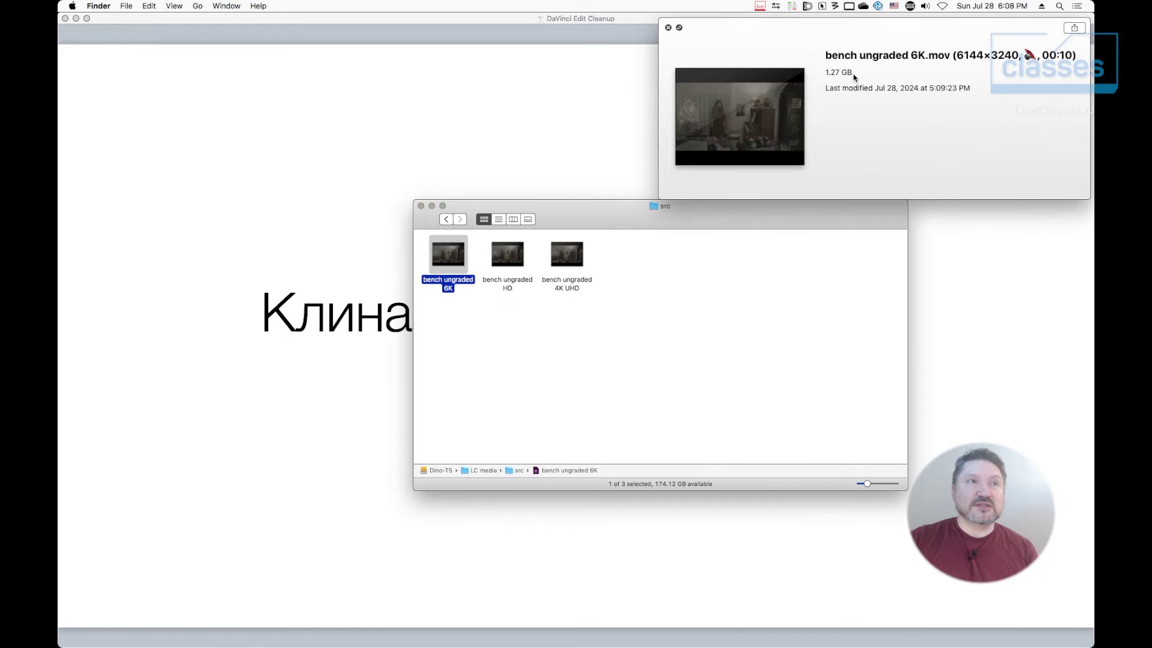
{"action": "key", "text": "space"}
{"action": "double_click", "coordinate": [456, 254]}
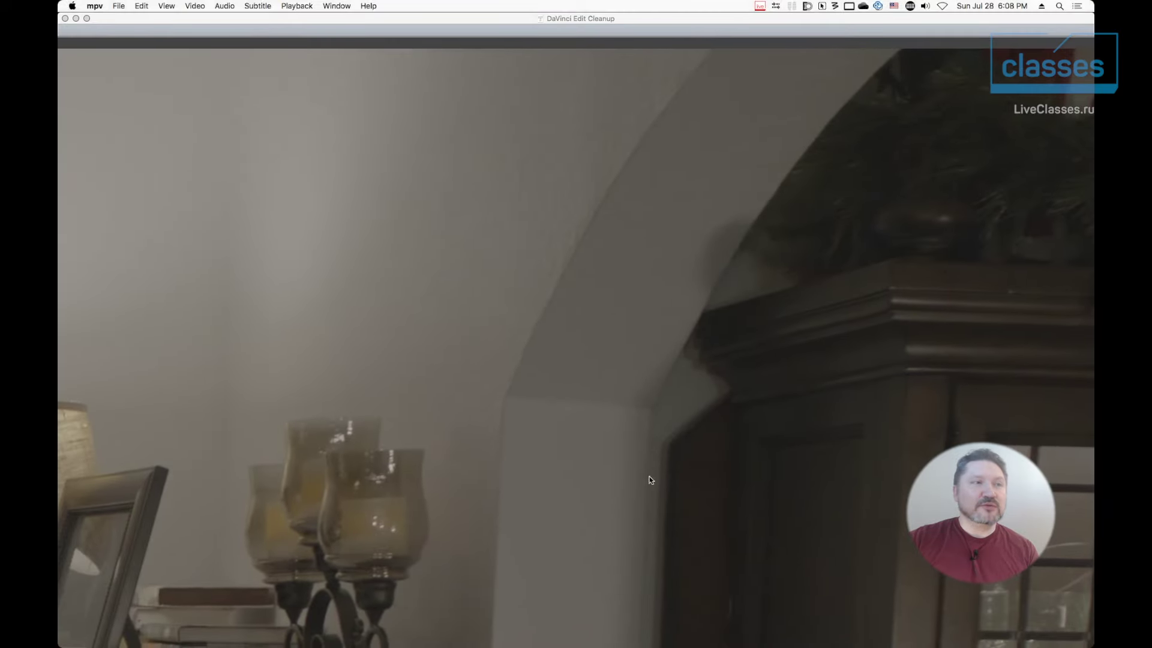
{"action": "key", "text": "q"}
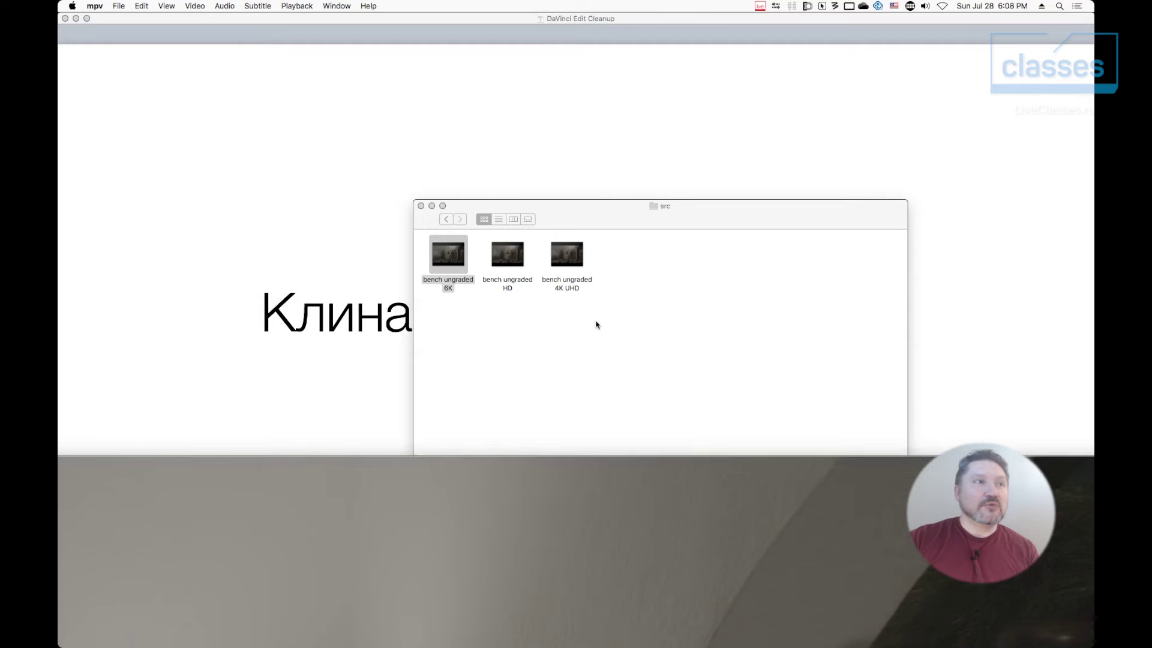
- Play the bench ungraded 4K UHD clip and reposition its video window
{"action": "left_click", "coordinate": [596, 324]}
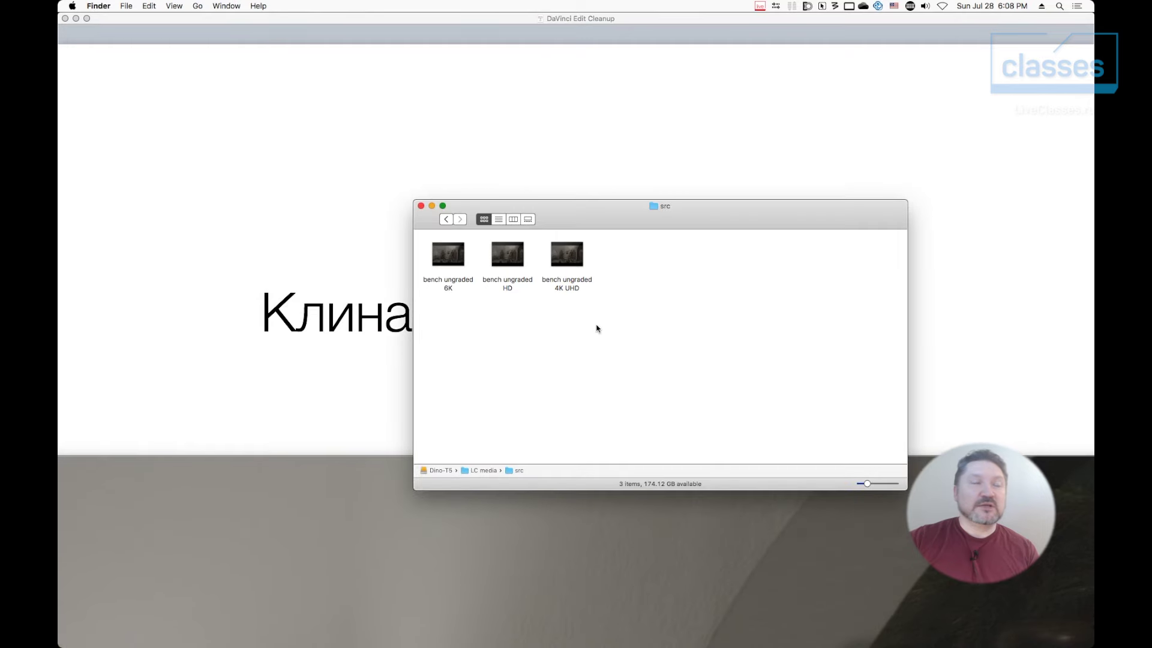
{"action": "double_click", "coordinate": [574, 263]}
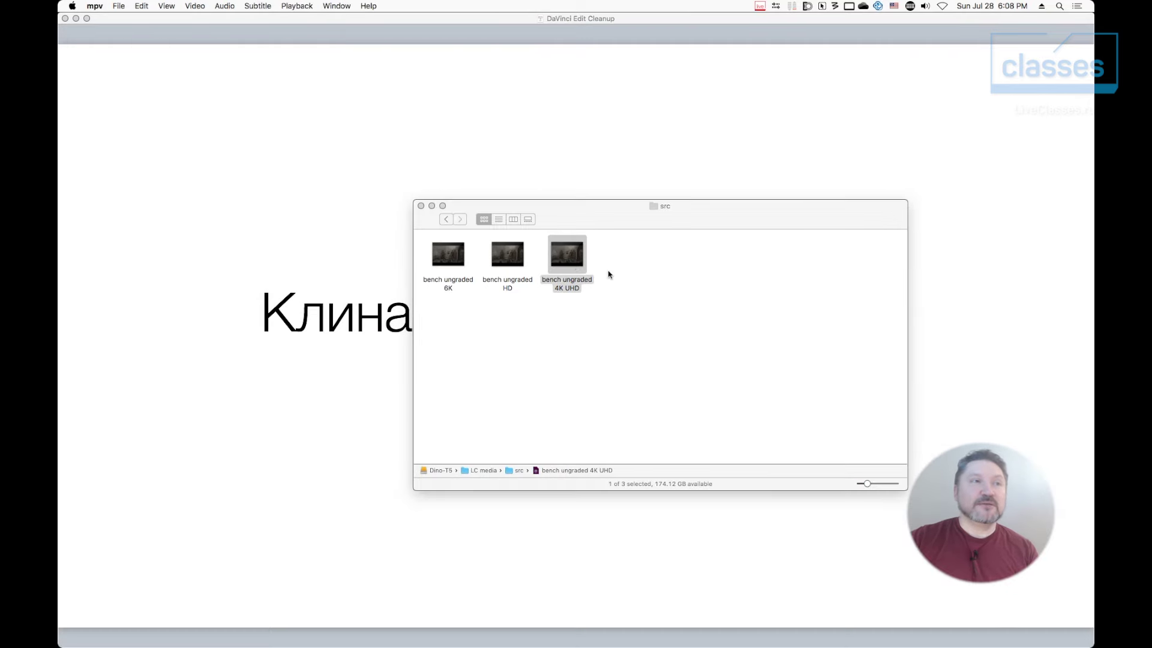
{"action": "left_click", "coordinate": [576, 259]}
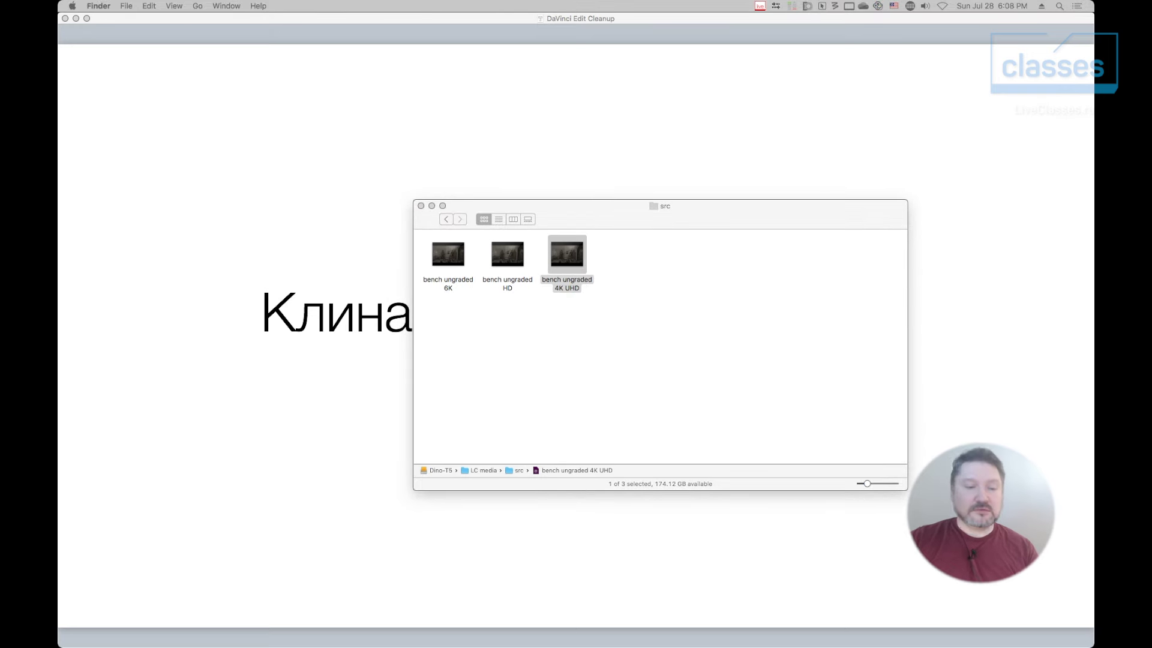
{"action": "key", "text": "space"}
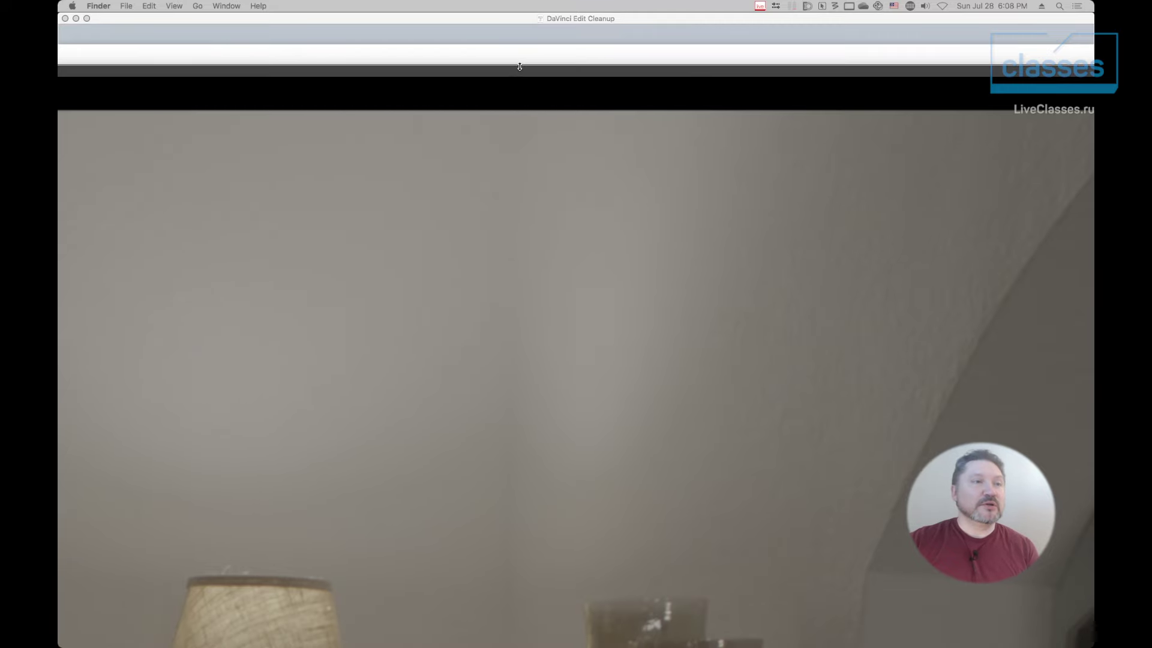
{"action": "left_click_drag", "start_coordinate": [521, 65], "coordinate": [906, 162]}
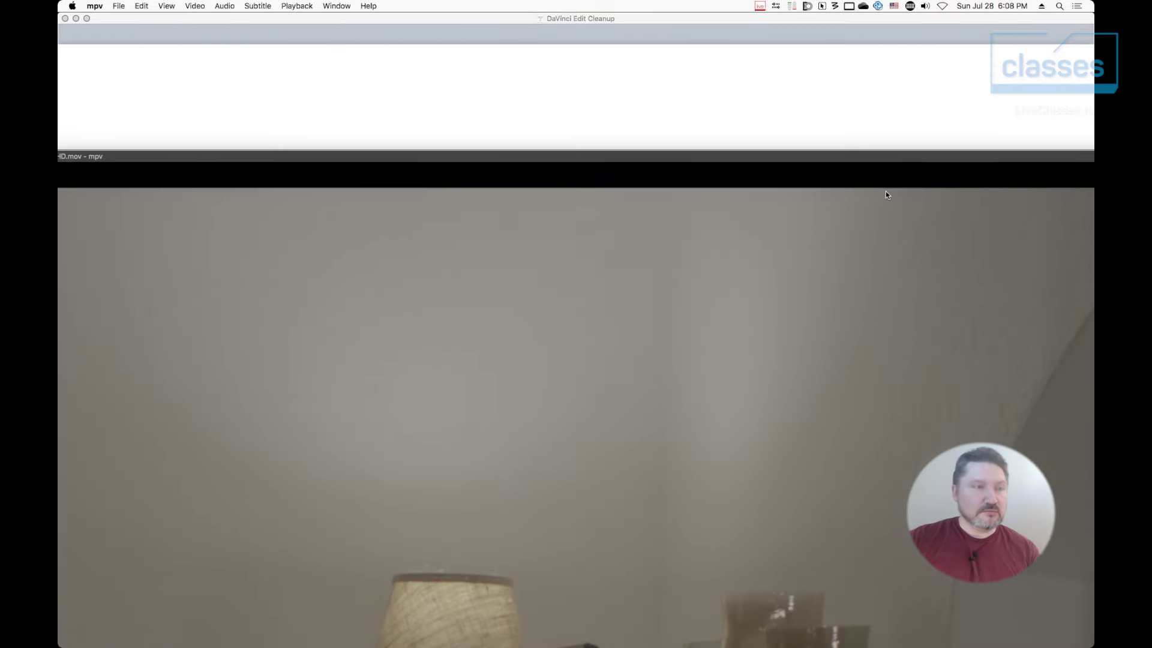
- Close the 4K UHD clip and play the bench ungraded HD clip
{"action": "key", "text": "q"}
{"action": "left_click", "coordinate": [638, 277]}
{"action": "left_click", "coordinate": [515, 273]}
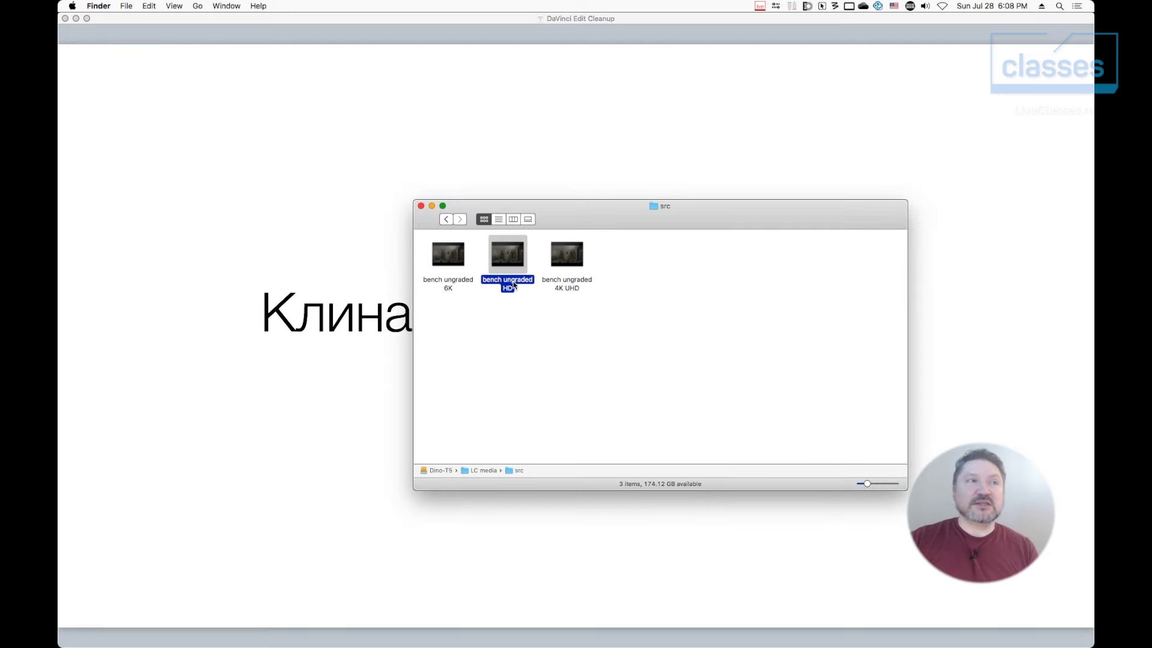
{"action": "double_click", "coordinate": [515, 260]}
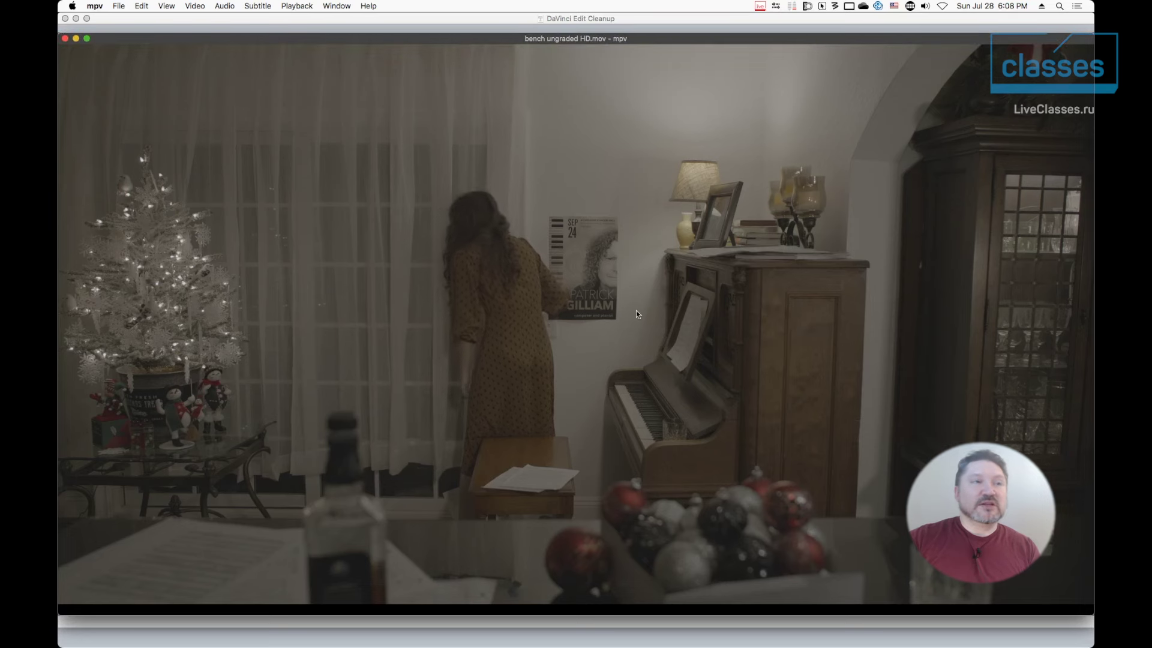
{"action": "mouse_move", "coordinate": [560, 508]}
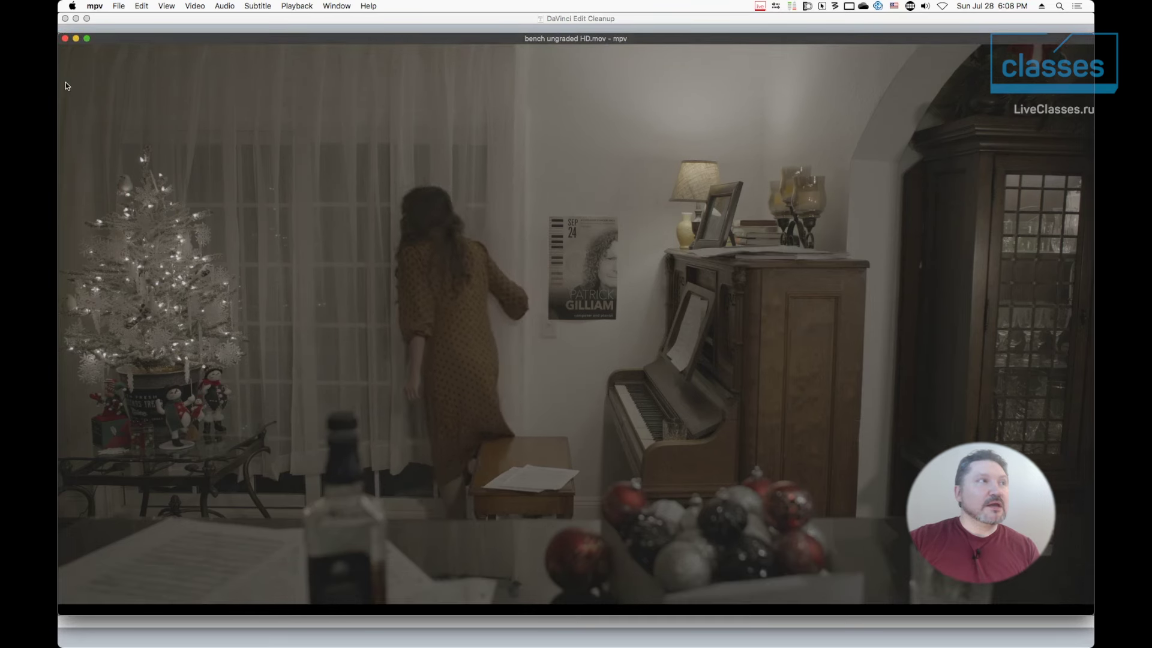
- Quit mpv and move the HD icon after the 4K UHD icon in src
{"action": "key", "text": "super+q"}
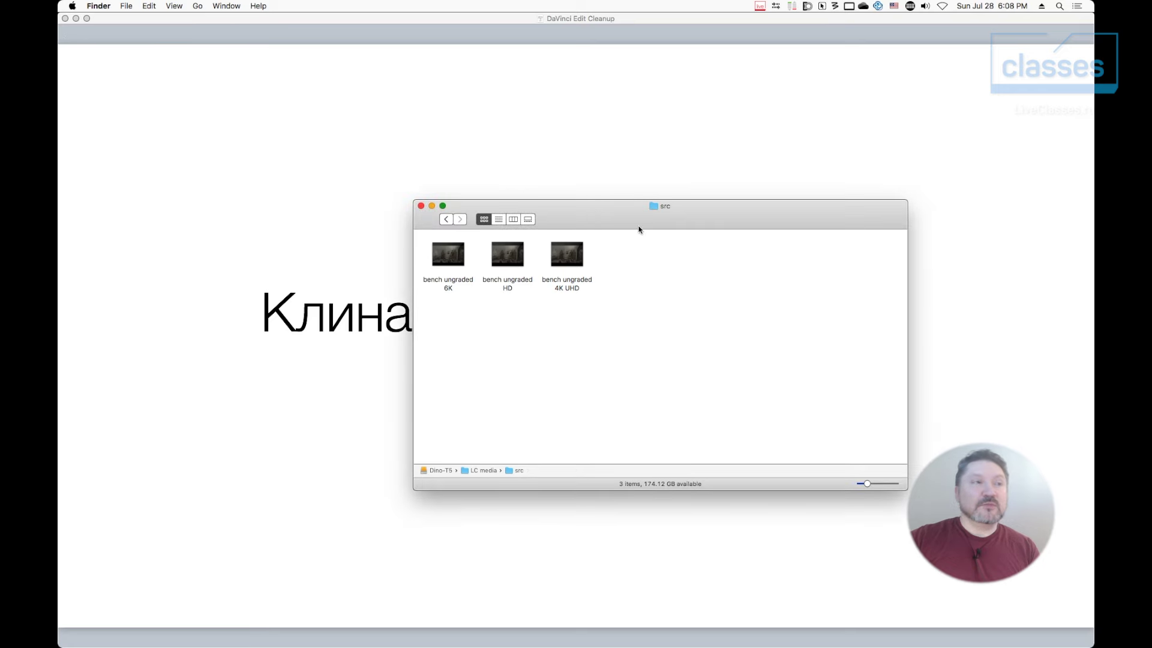
{"action": "left_click", "coordinate": [451, 278]}
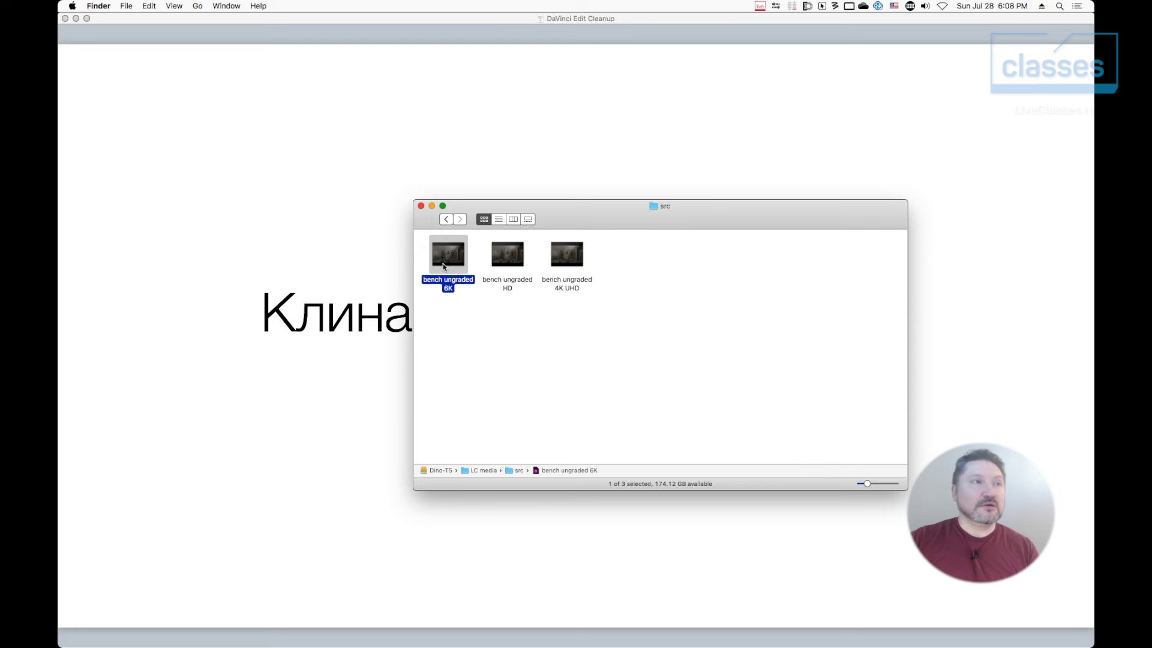
{"action": "mouse_move", "coordinate": [513, 258]}
{"action": "left_mouse_down"}
{"action": "mouse_move", "coordinate": [633, 262]}
{"action": "mouse_move", "coordinate": [564, 299]}
{"action": "left_mouse_up"}
{"action": "left_click", "coordinate": [553, 257]}
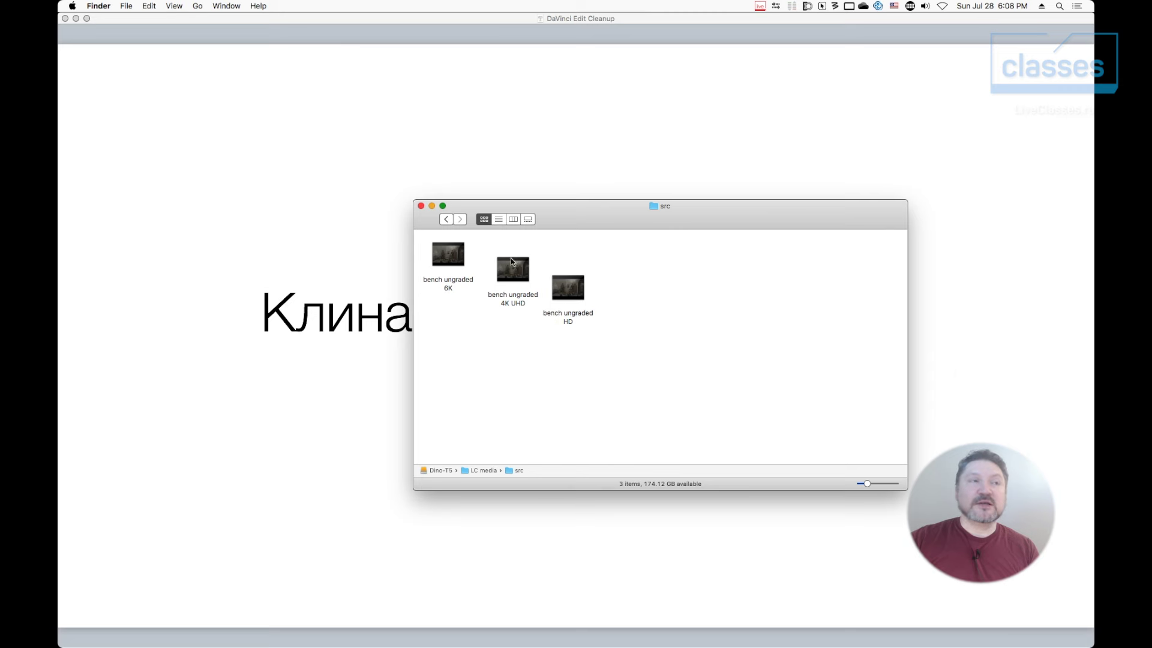